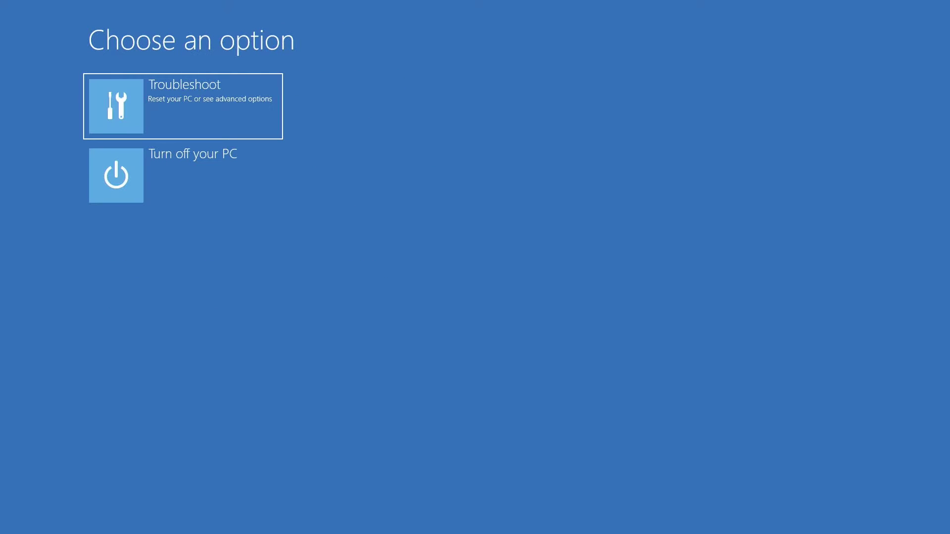
key("Return")
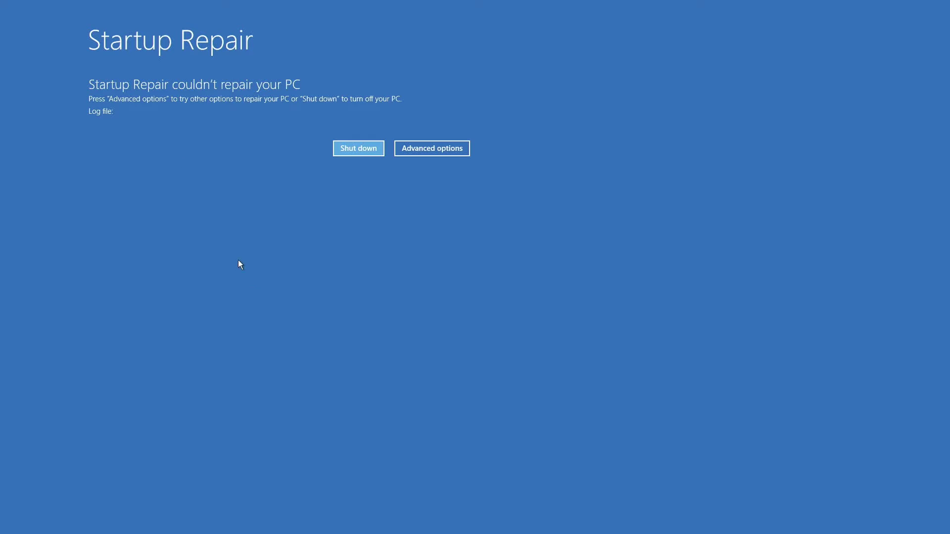
Step: Get past the keyboard layout and failed Startup Repair screens to WinRE's troubleshooting options
left_click(441, 153)
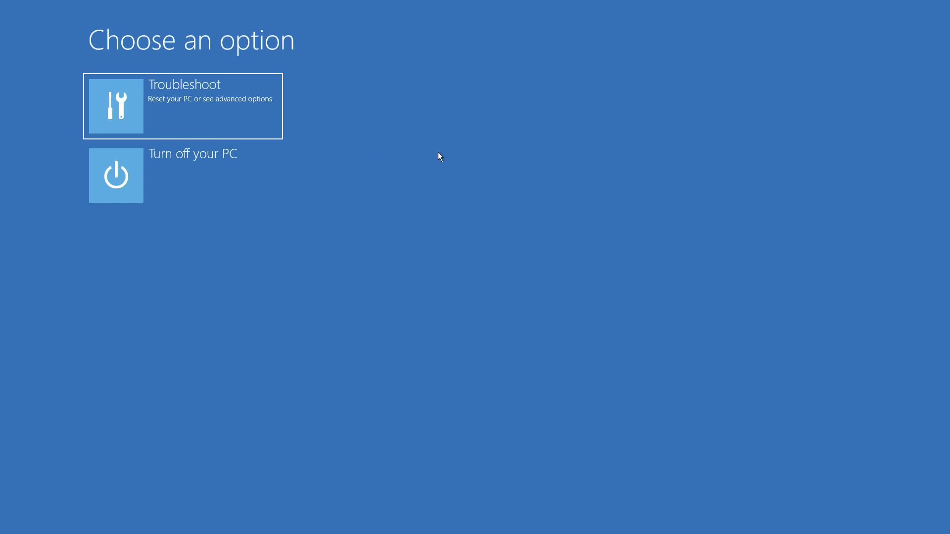
left_click(206, 111)
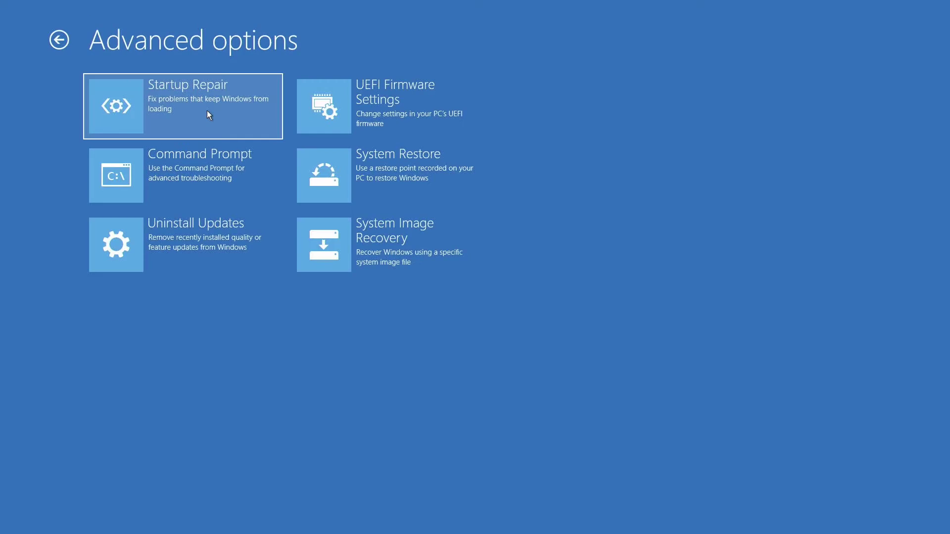
Step: Open the WinRE Command Prompt, run bcdedit /enum all, and stretch the console taller
left_click(200, 187)
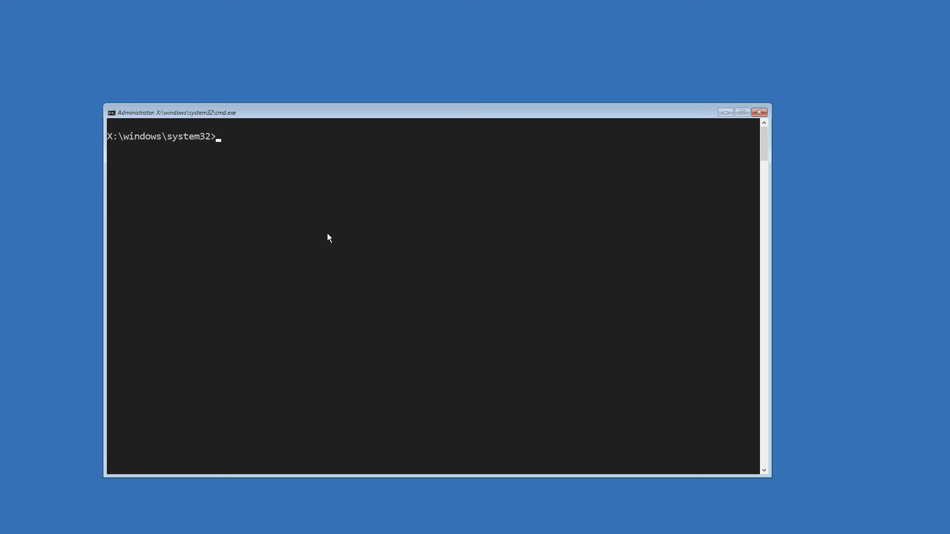
type("bcdedit /enum all")
key("Return")
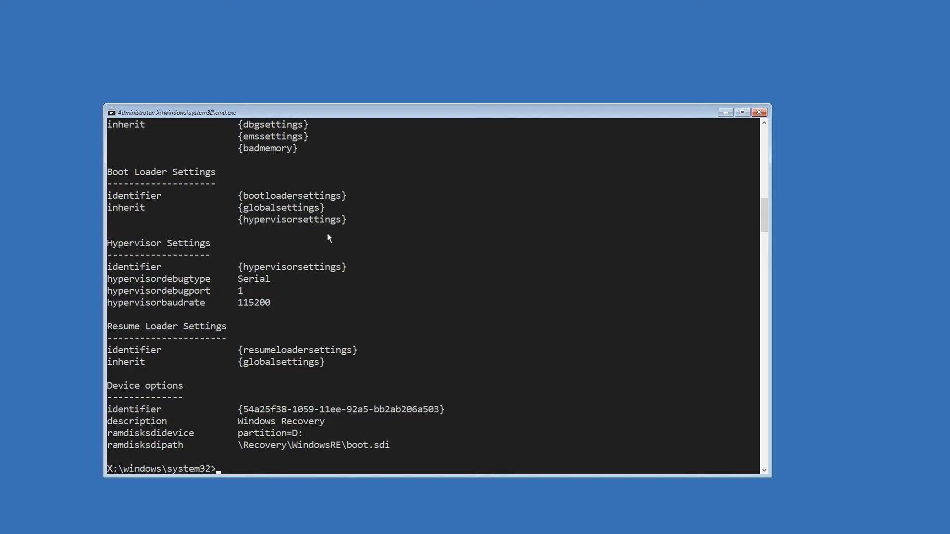
left_click_drag(574, 105, 586, 6)
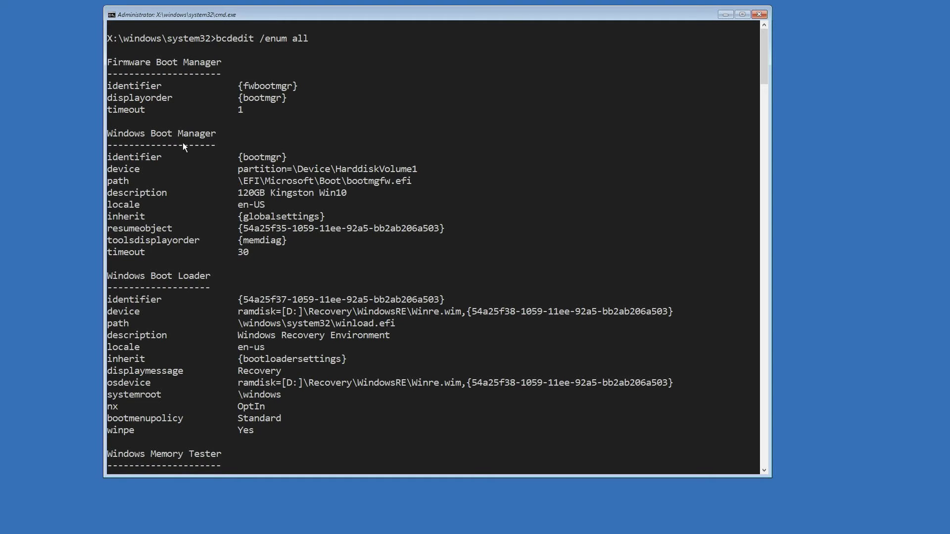
Step: Highlight the bootmgfw.efi, recovery osdevice and memtest.efi paths in the bcdedit output
left_click_drag(239, 182, 394, 182)
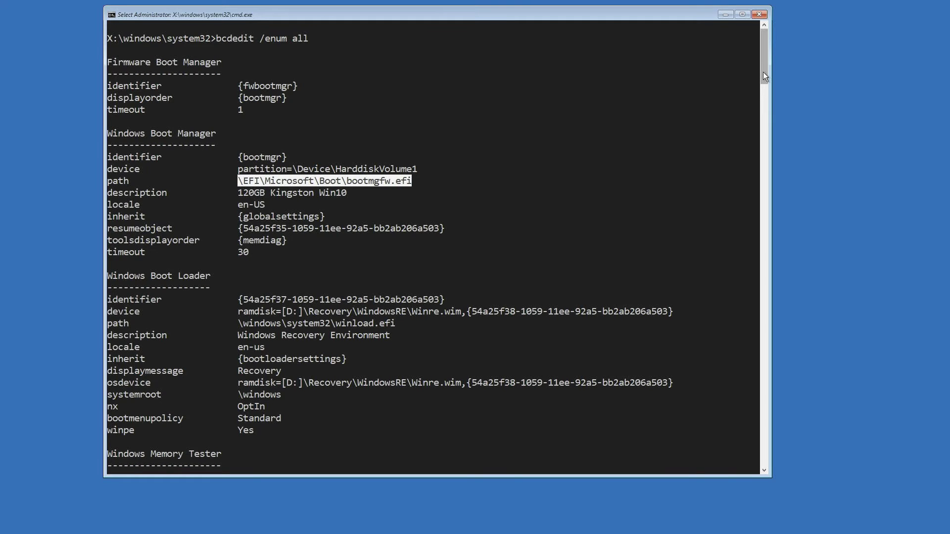
left_click_drag(763, 72, 763, 76)
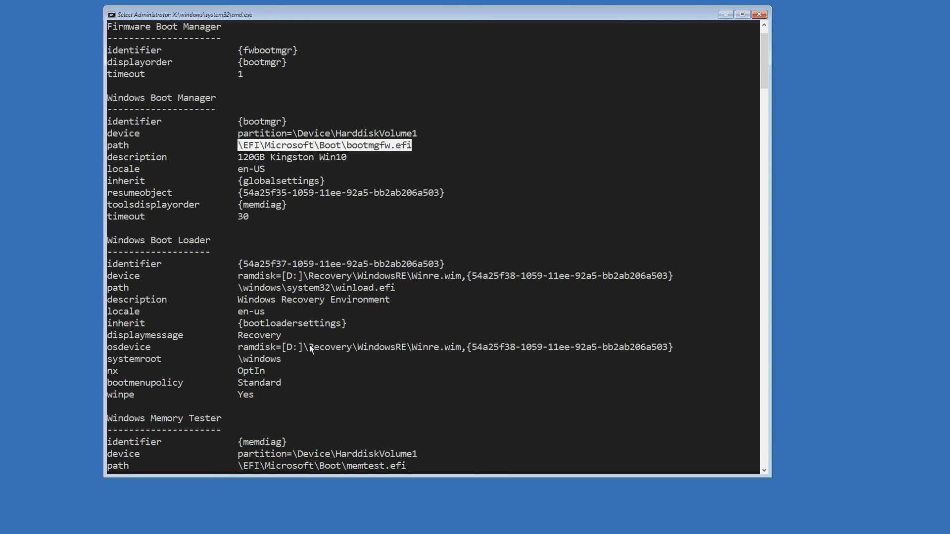
left_click_drag(278, 347, 429, 348)
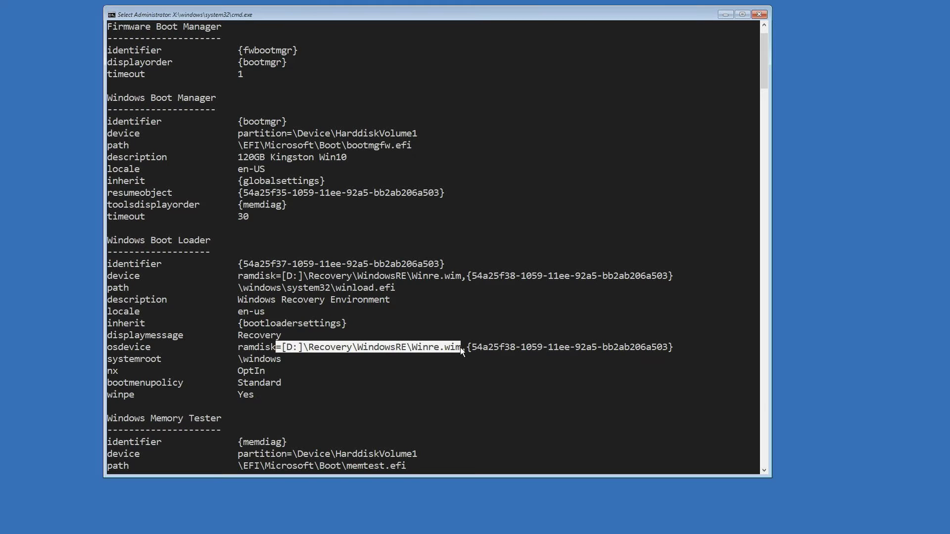
scroll(757, 63, "down", 8)
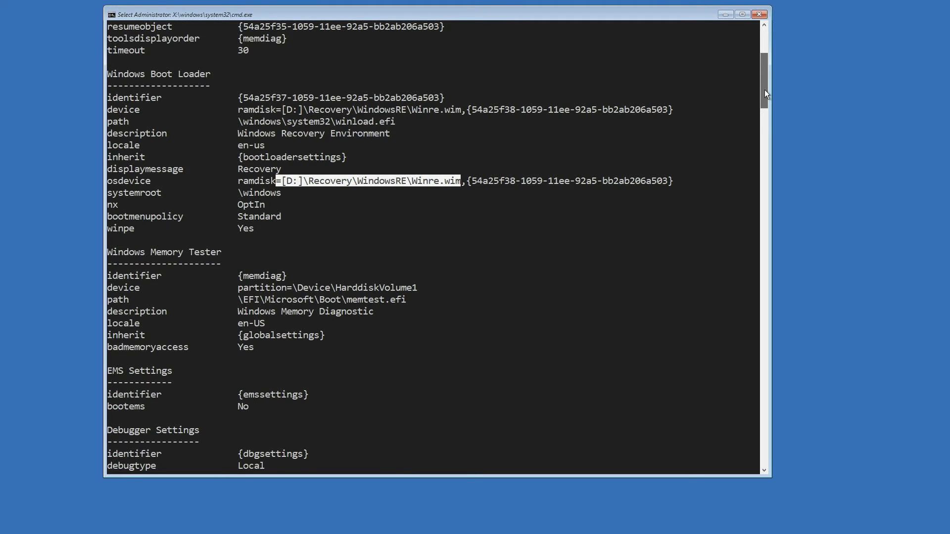
left_click_drag(221, 123, 107, 123)
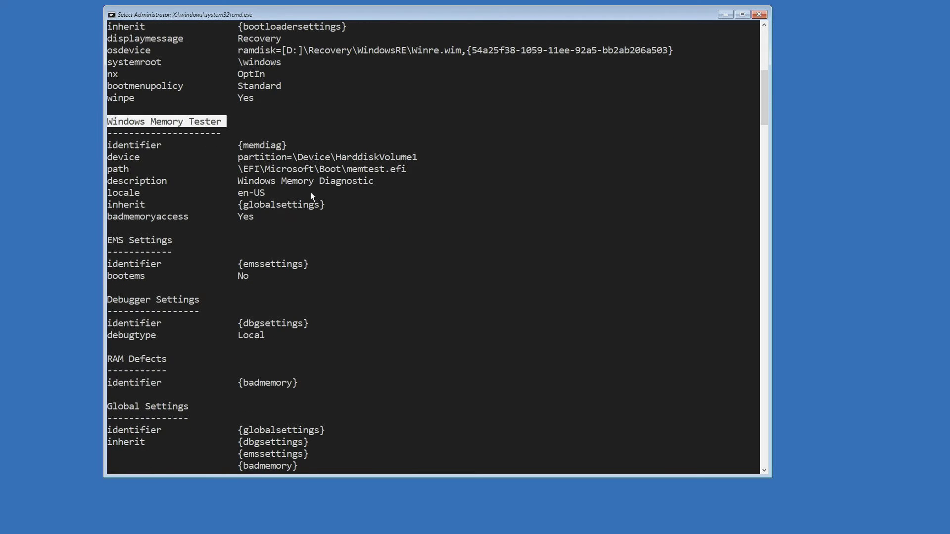
left_click_drag(238, 168, 405, 170)
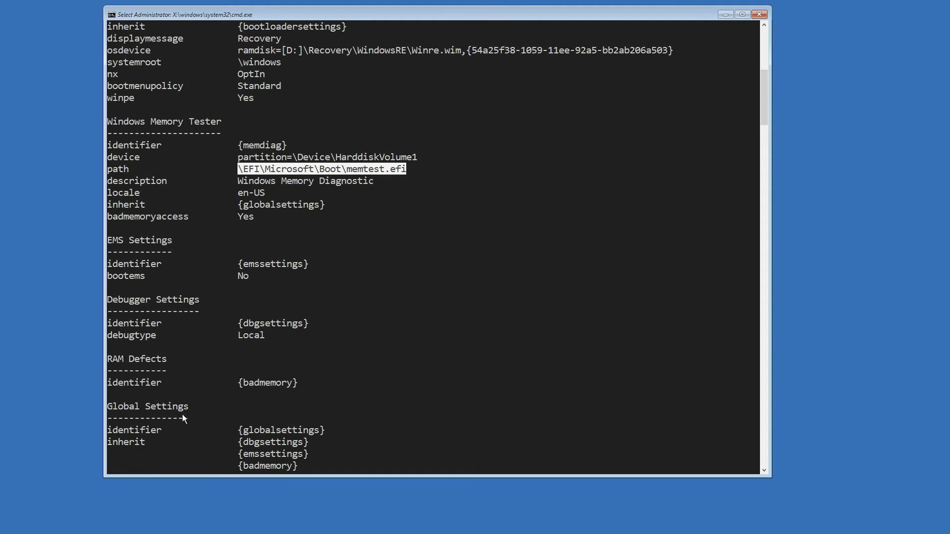
Step: Review the loader, hypervisor, resume and boot.sdi ramdisk sections, then boot UEFI: KingstonDataTraveler 3.0
left_click_drag(764, 112, 761, 149)
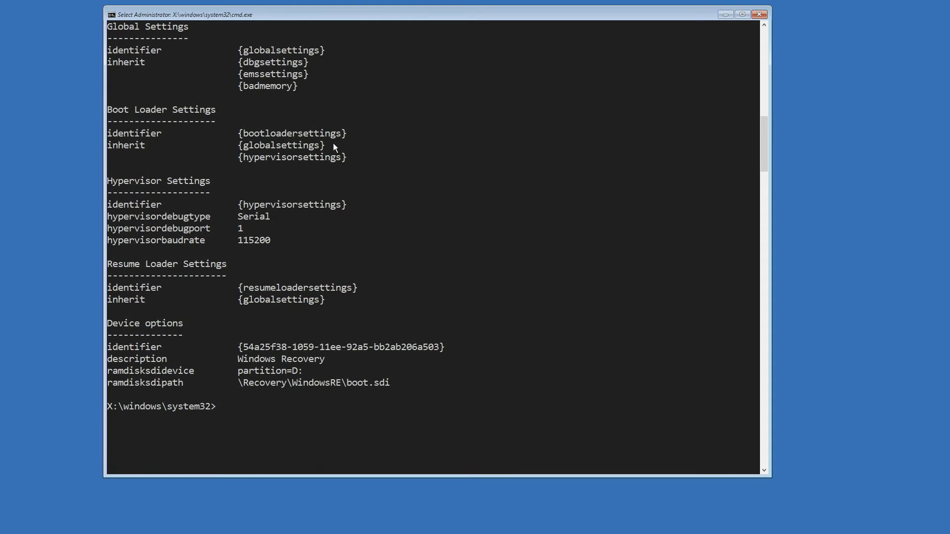
left_click_drag(233, 111, 118, 117)
left_click_drag(210, 182, 107, 182)
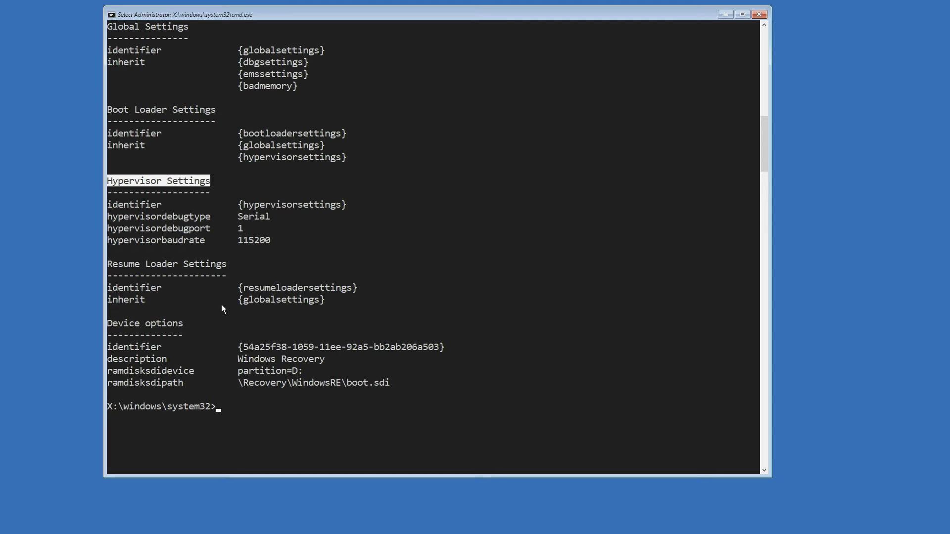
left_click_drag(232, 264, 106, 264)
left_click_drag(187, 325, 107, 324)
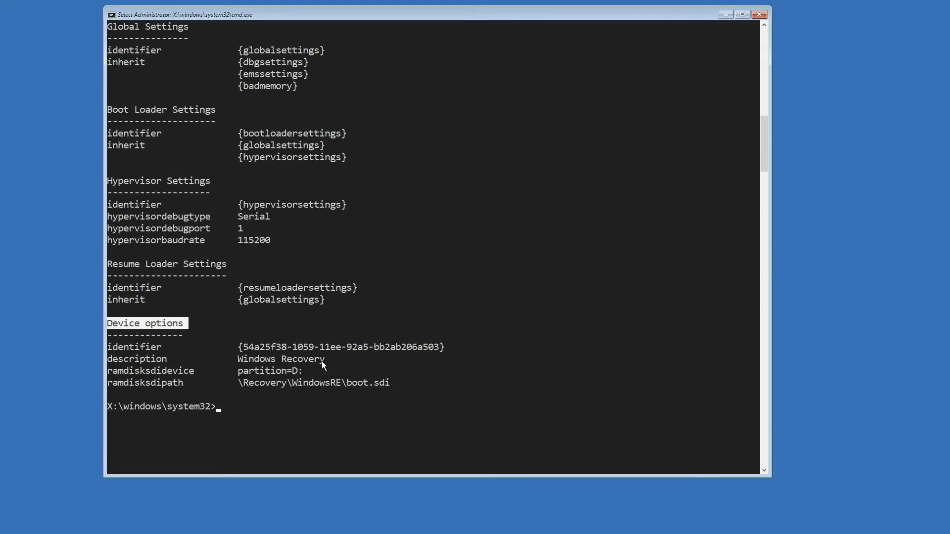
left_click_drag(324, 359, 239, 359)
left_click_drag(401, 383, 298, 387)
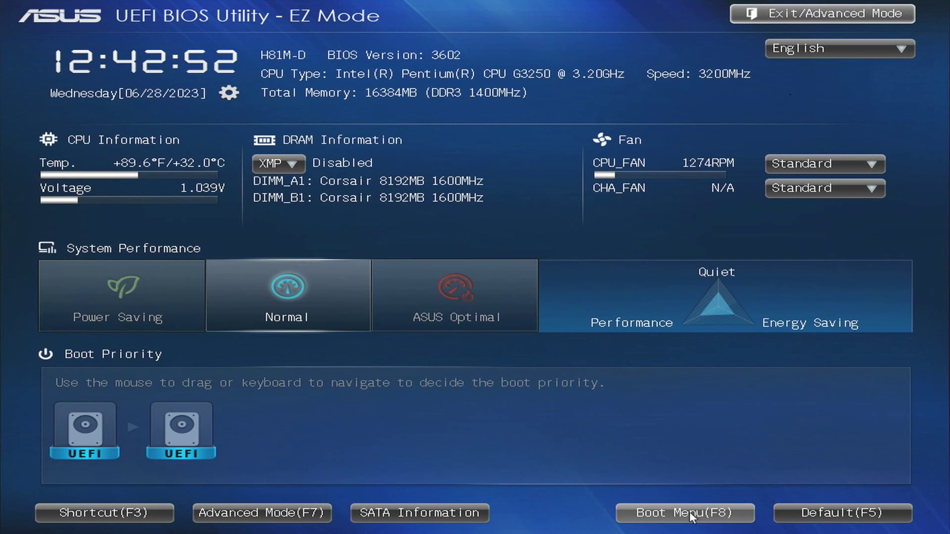
left_click(695, 514)
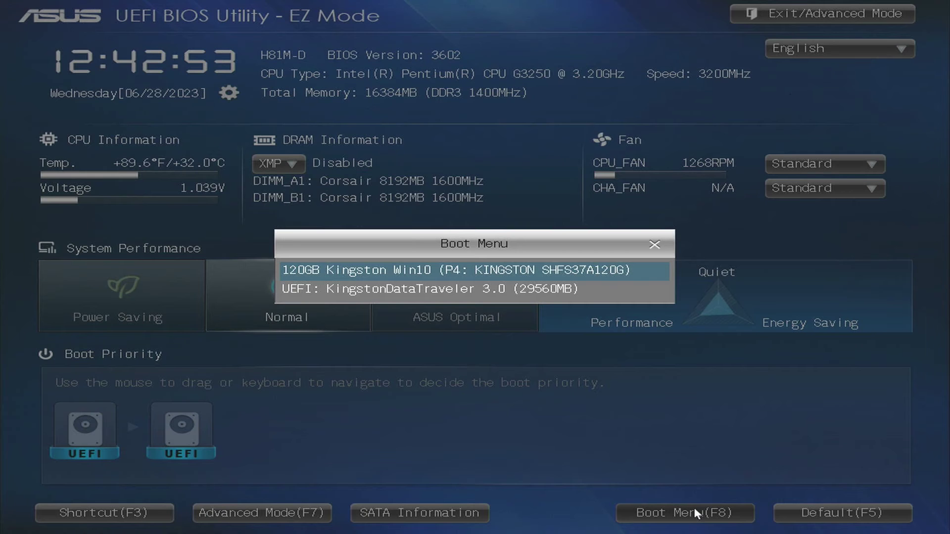
left_click(486, 292)
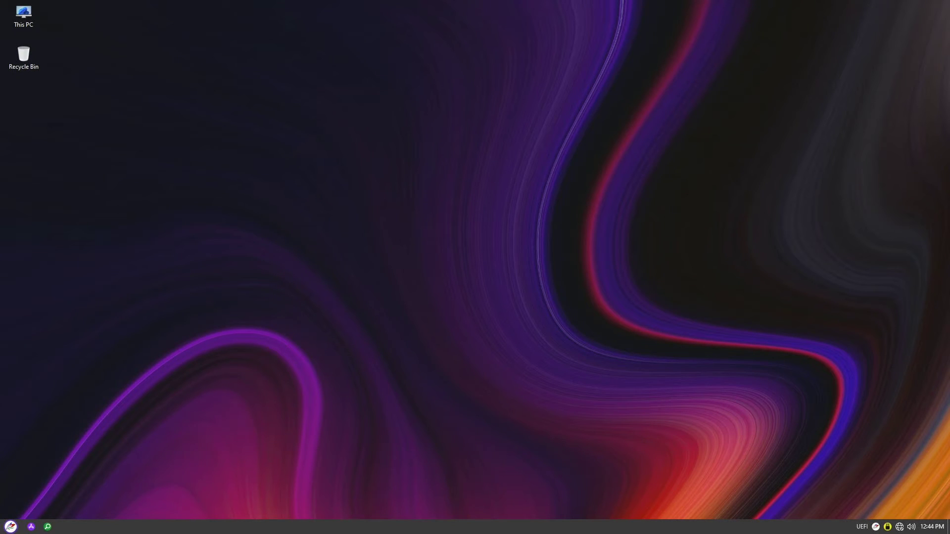
Step: Launch NeoSmart EasyBCD from the System Tools list in NHV Boot's enlarged PStart launcher
left_click(10, 527)
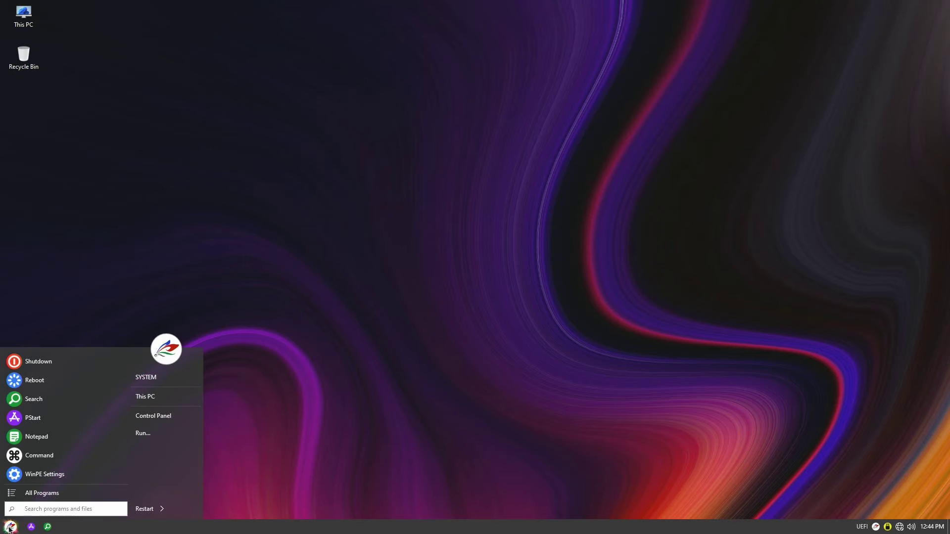
left_click(46, 419)
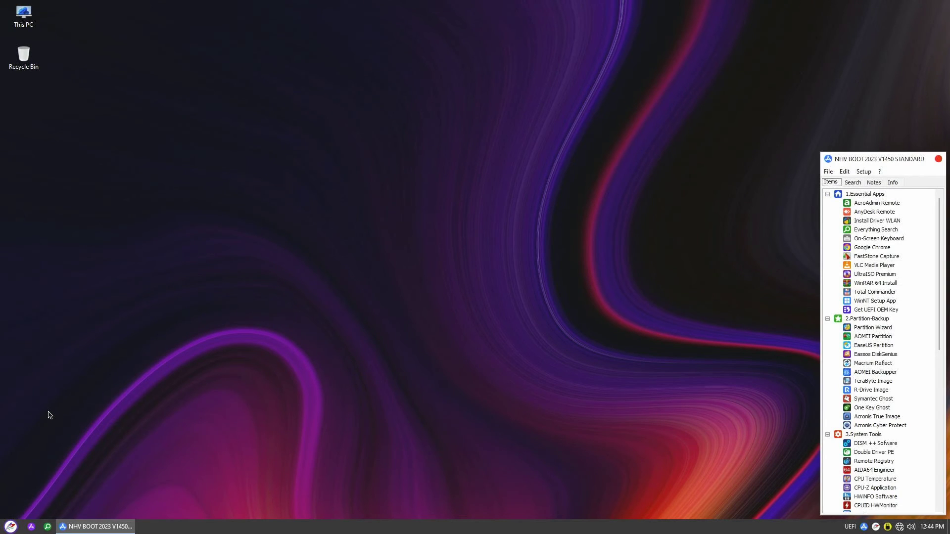
left_click_drag(897, 153, 913, 3)
left_click(906, 372)
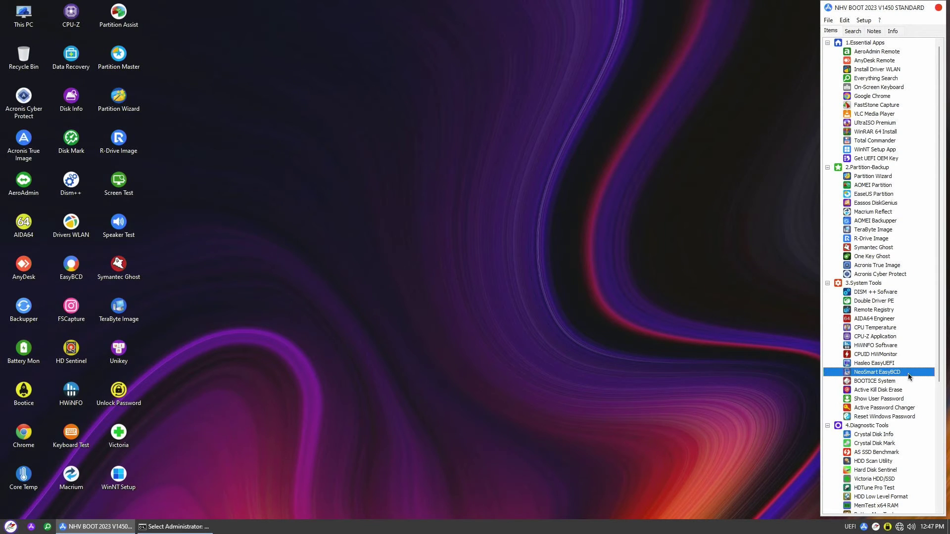
double_click(908, 376)
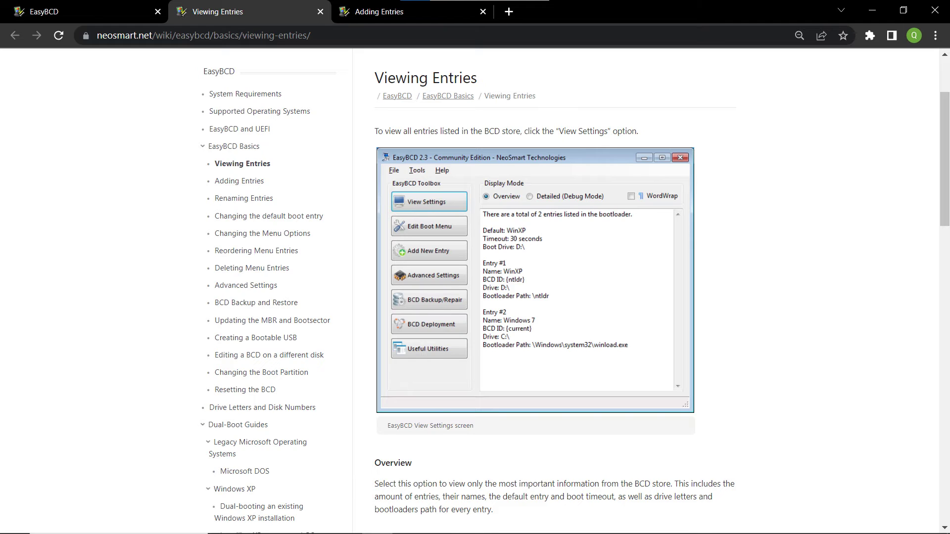
Step: Switch Chrome to the EasyBCD Adding Entries documentation tab with Ctrl+Tab
key("ctrl+Tab")
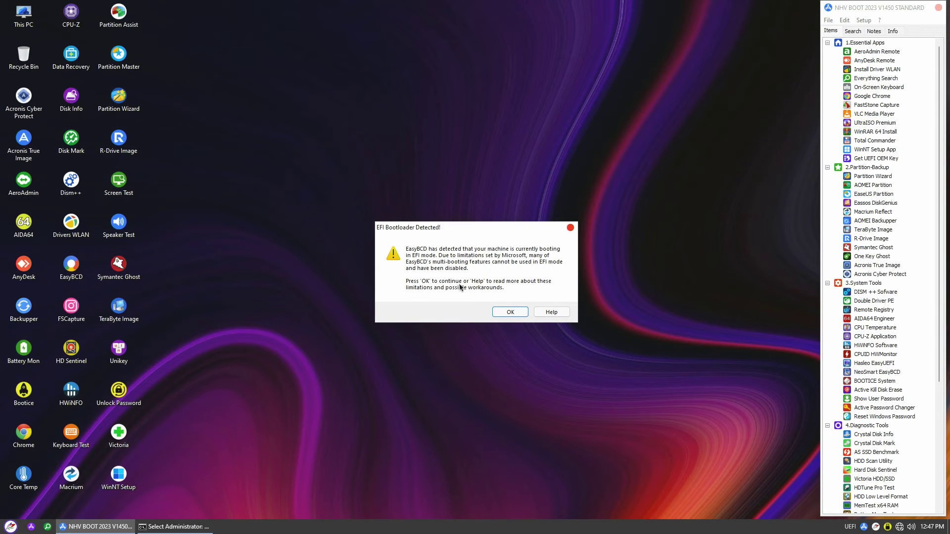
Step: Dismiss the EFI Bootloader Detected warning and view the overview showing 0 entries
left_click(510, 313)
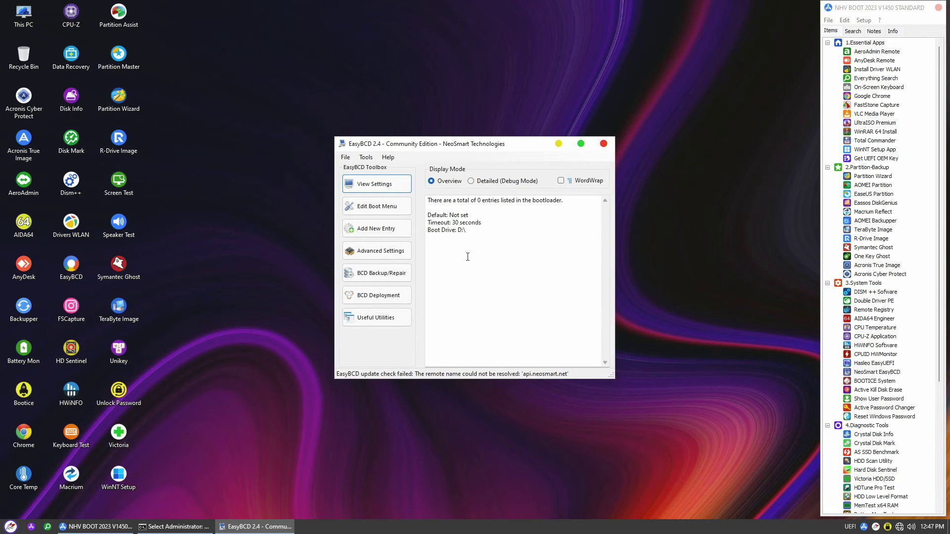
left_click(474, 261)
Step: Add a Windows Vista/7/8/10 entry for drive C: and verify it in View Settings and Edit Boot Menu
left_click(369, 234)
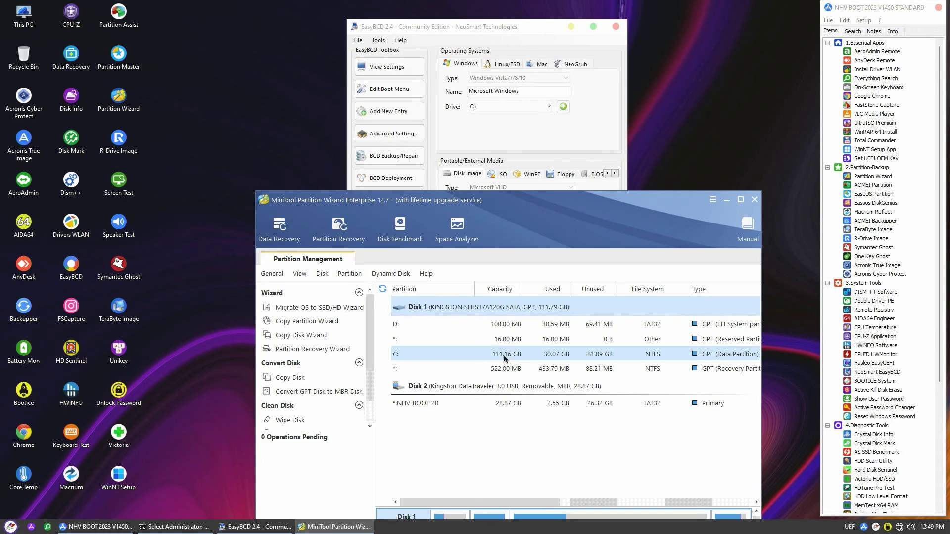
left_click_drag(495, 200, 481, 284)
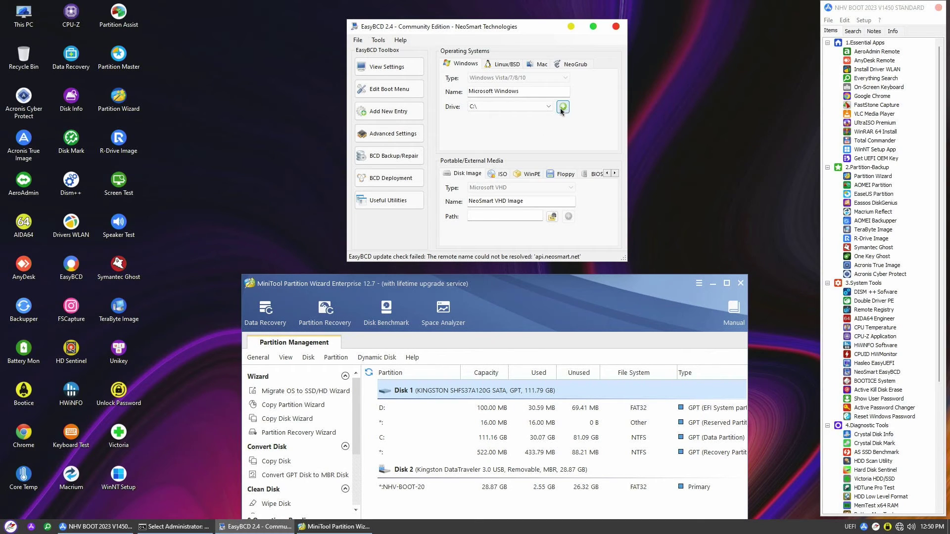
left_click(562, 107)
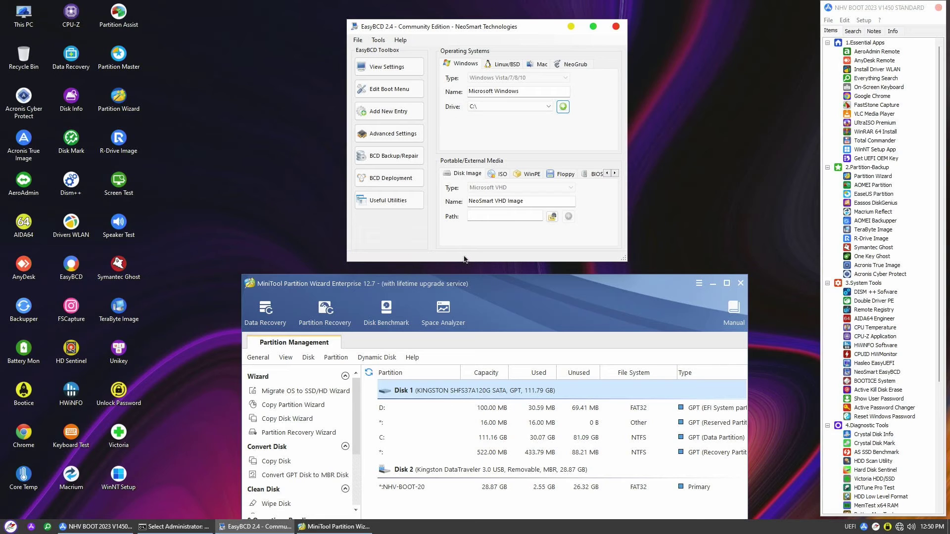
left_click(396, 75)
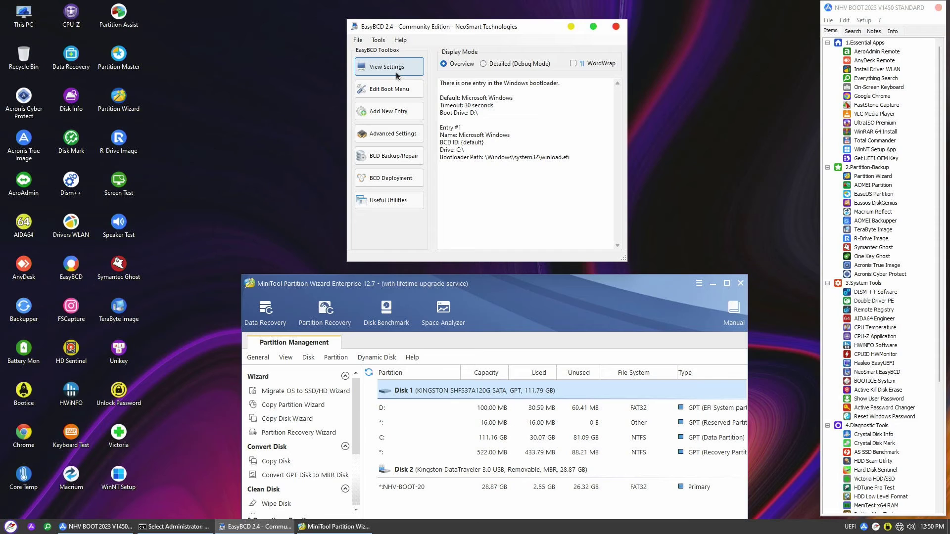
left_click_drag(572, 157, 434, 130)
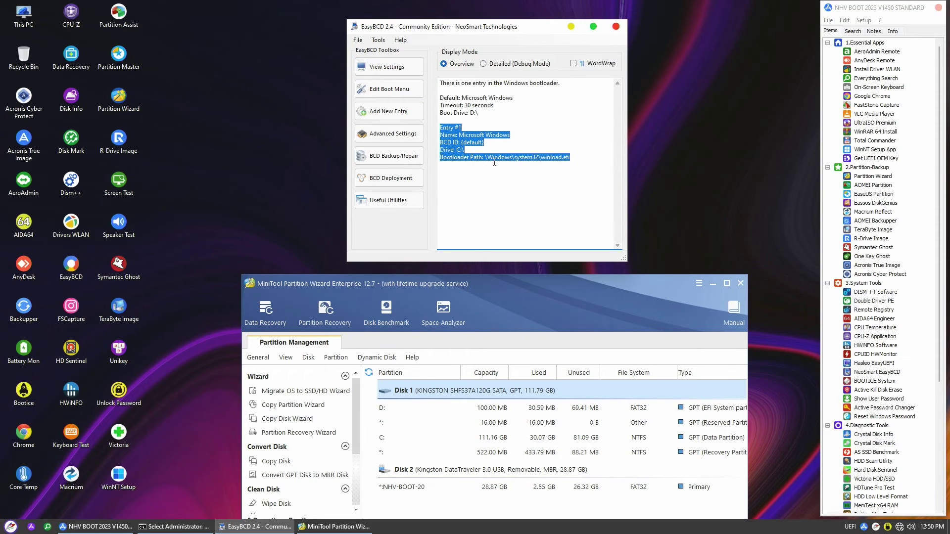
left_click(393, 90)
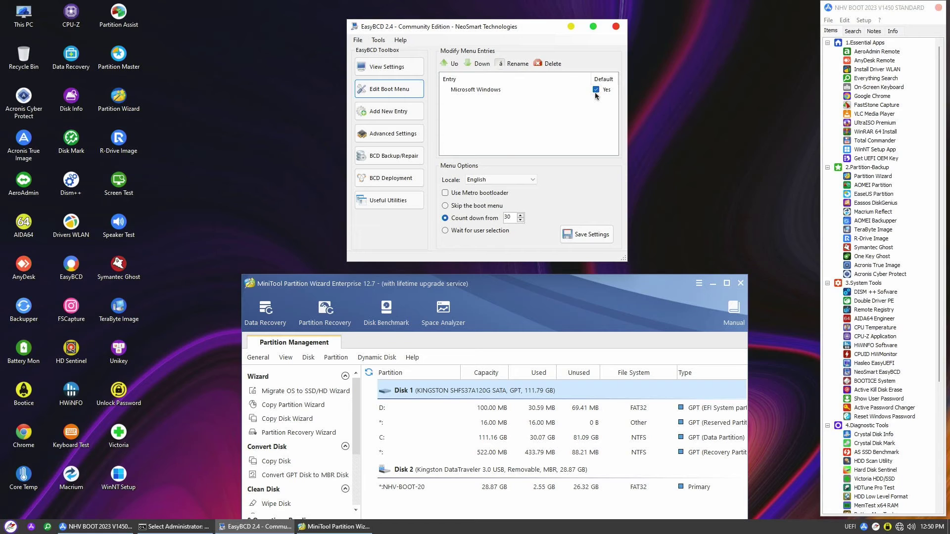
Step: Save the boot menu, close EasyBCD and MiniTool Partition Wizard, and begin restarting
left_click(598, 242)
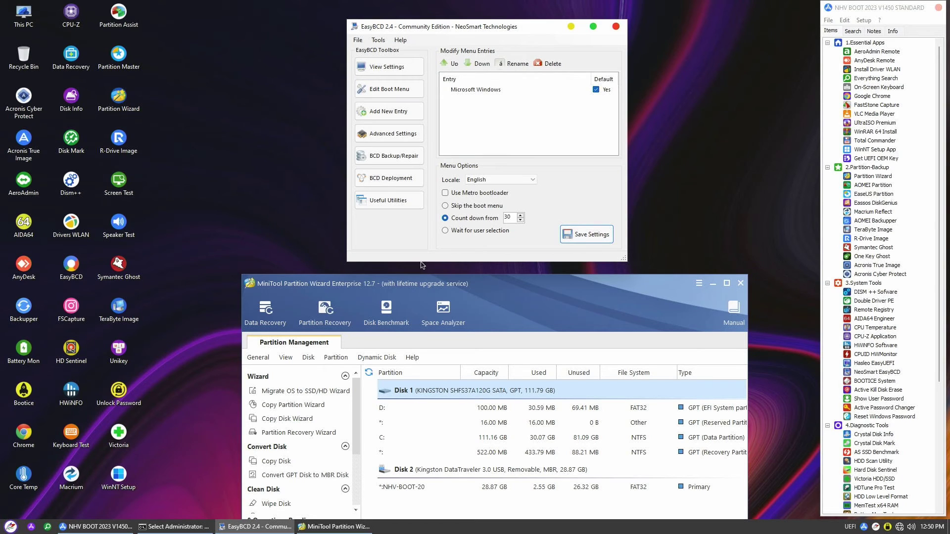
left_click(616, 26)
left_click(741, 283)
left_click(10, 527)
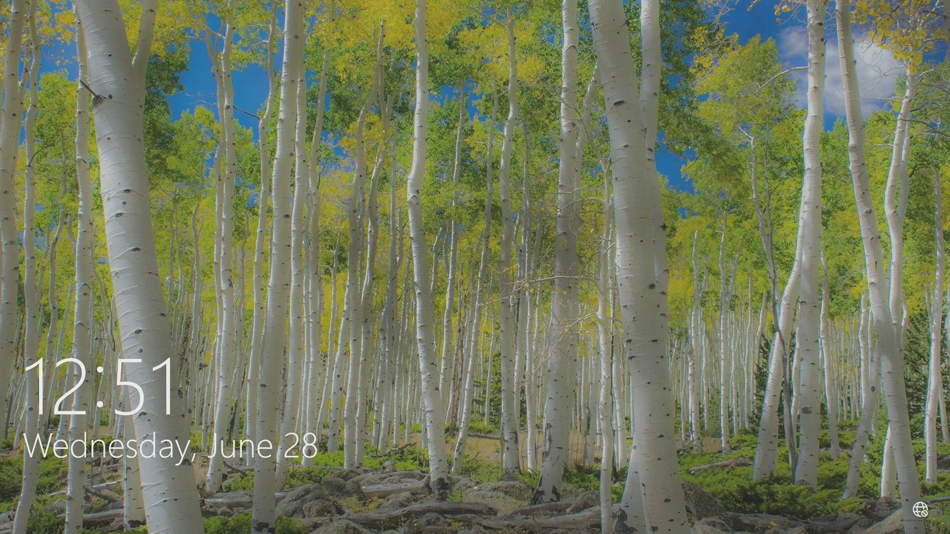
Step: Sign in to Windows 10 with the account password and open Disk Management
key("space")
type("password")
key("Return")
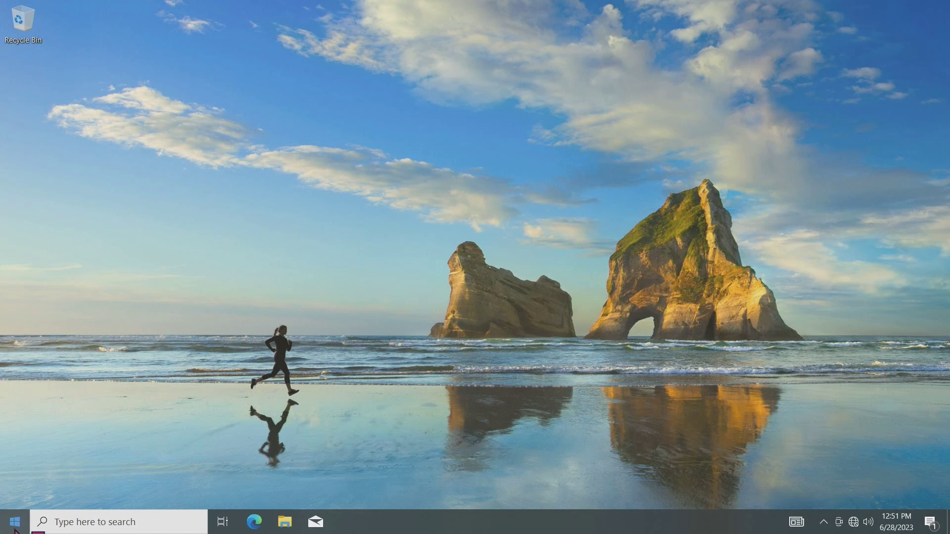
right_click(15, 522)
left_click(615, 317)
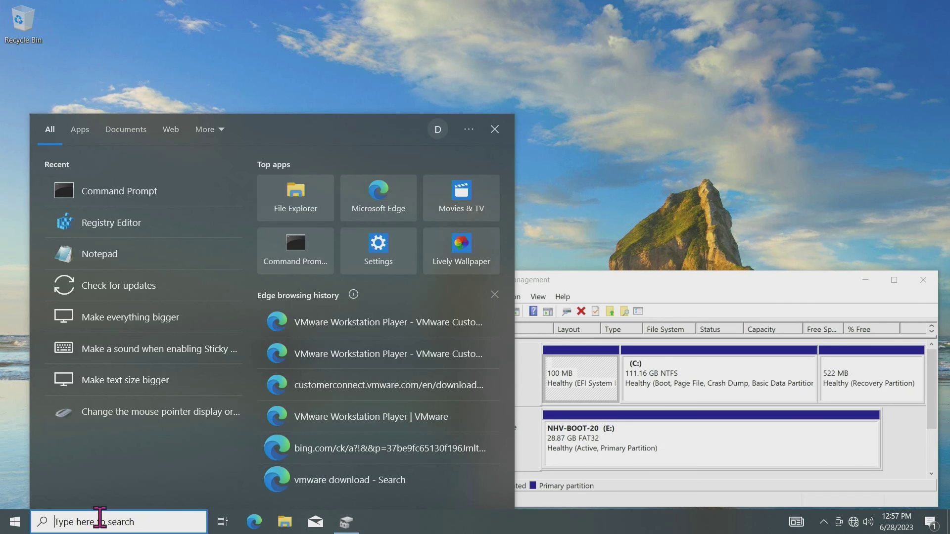
Step: Run bcdedit /enum in a Command Prompt started as administrator from the cmd search
type("cmd")
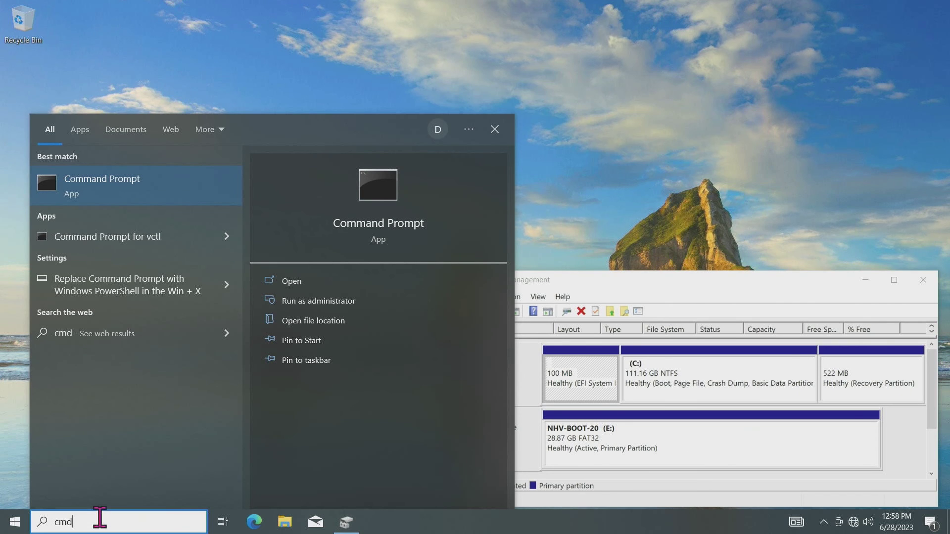
left_click(358, 302)
left_click(412, 342)
type("bcdedit /enum")
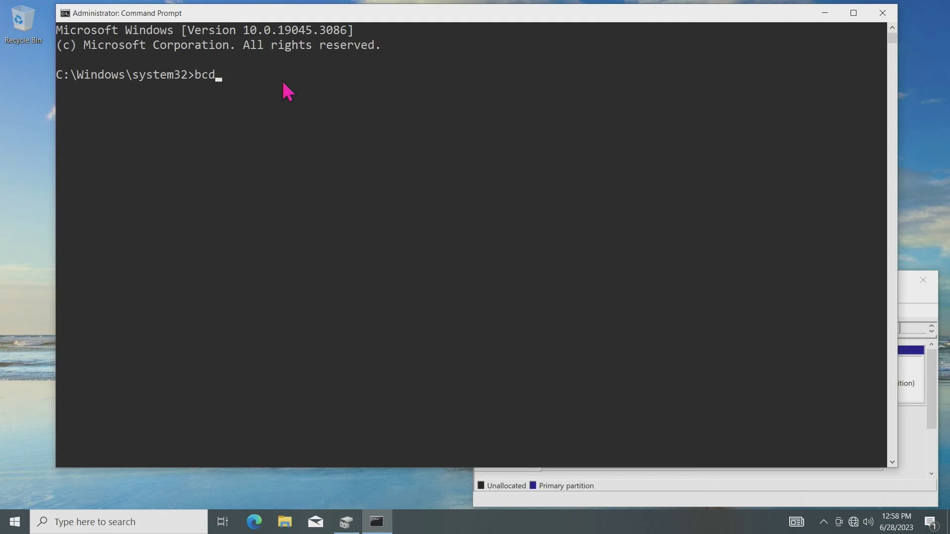
key("Return")
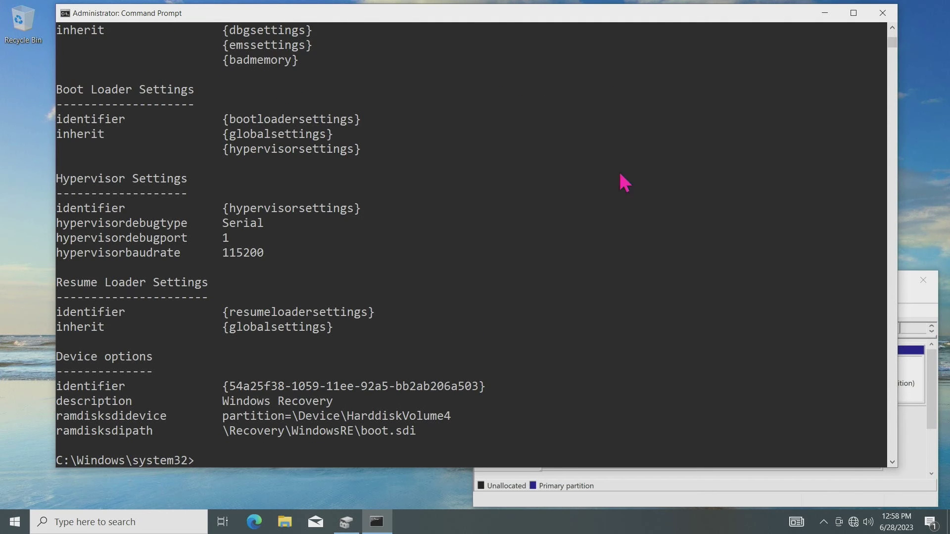
Step: Highlight the Firmware Boot Manager, Windows Boot Manager and Windows Boot Loader sections of the output
left_click_drag(892, 44, 892, 30)
left_click_drag(222, 104, 58, 105)
left_click_drag(200, 209, 59, 212)
left_click_drag(368, 283, 70, 212)
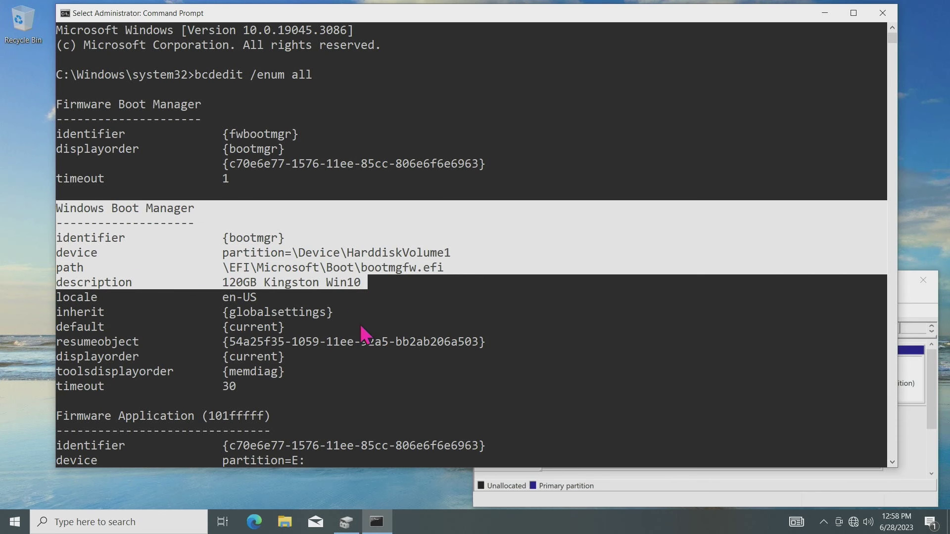
scroll(465, 353, "down", 3)
left_click_drag(436, 346, 57, 280)
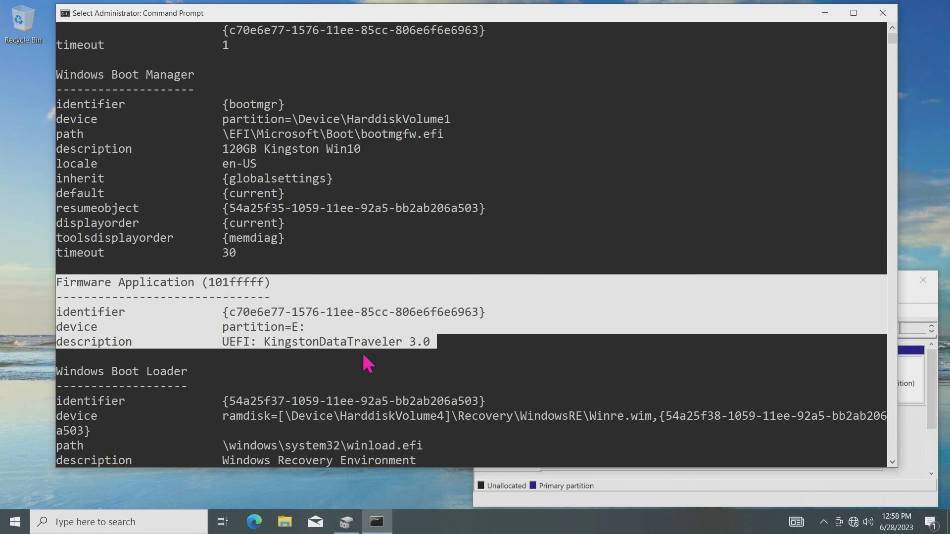
scroll(346, 354, "down", 3)
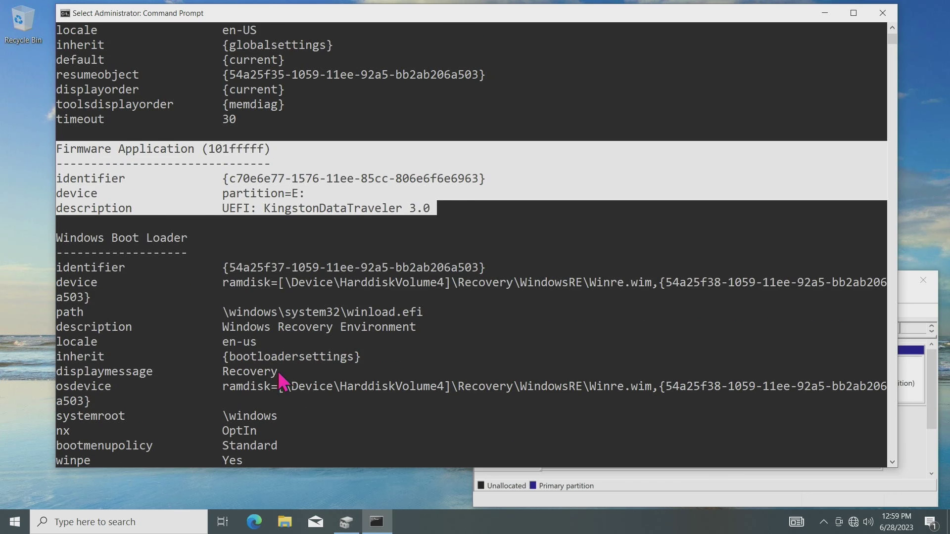
left_click_drag(281, 371, 56, 237)
scroll(482, 347, "down", 4)
scroll(483, 350, "down", 1)
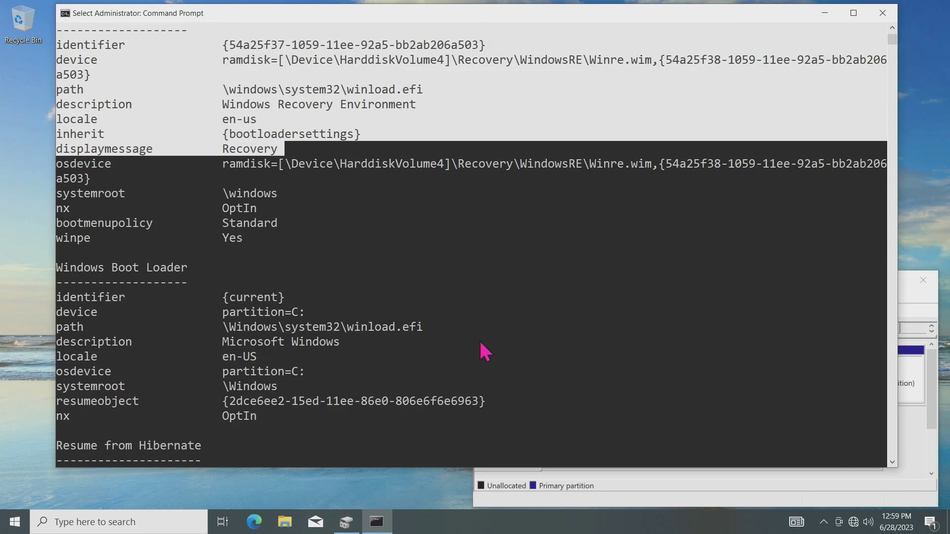
left_click_drag(283, 390, 65, 290)
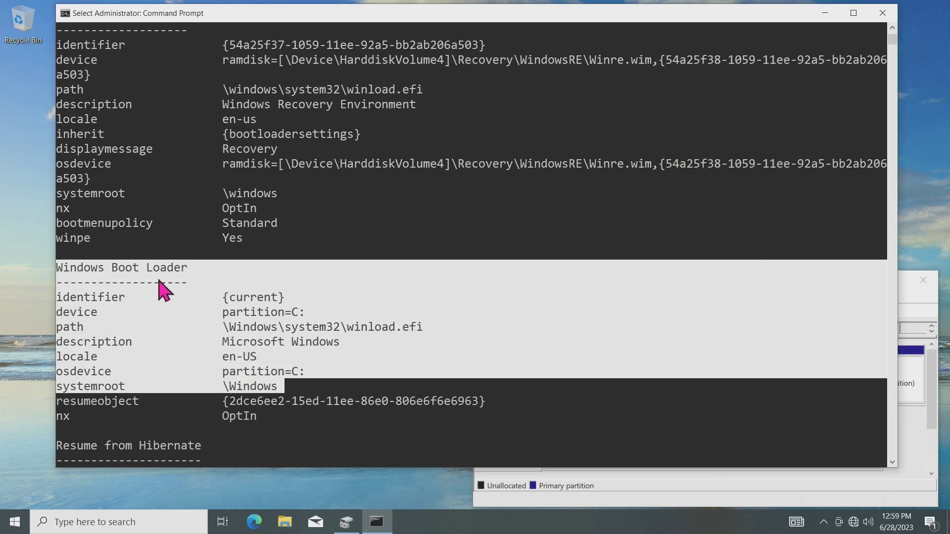